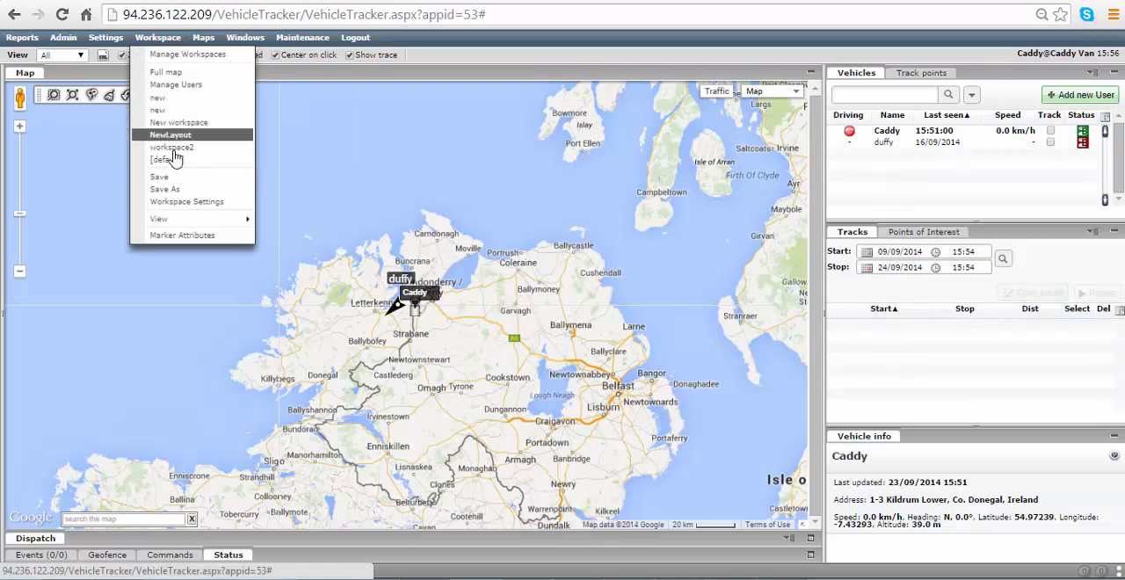
Save the current workspace and compare the Points of Interest list with the Tracks list.
click(159, 176)
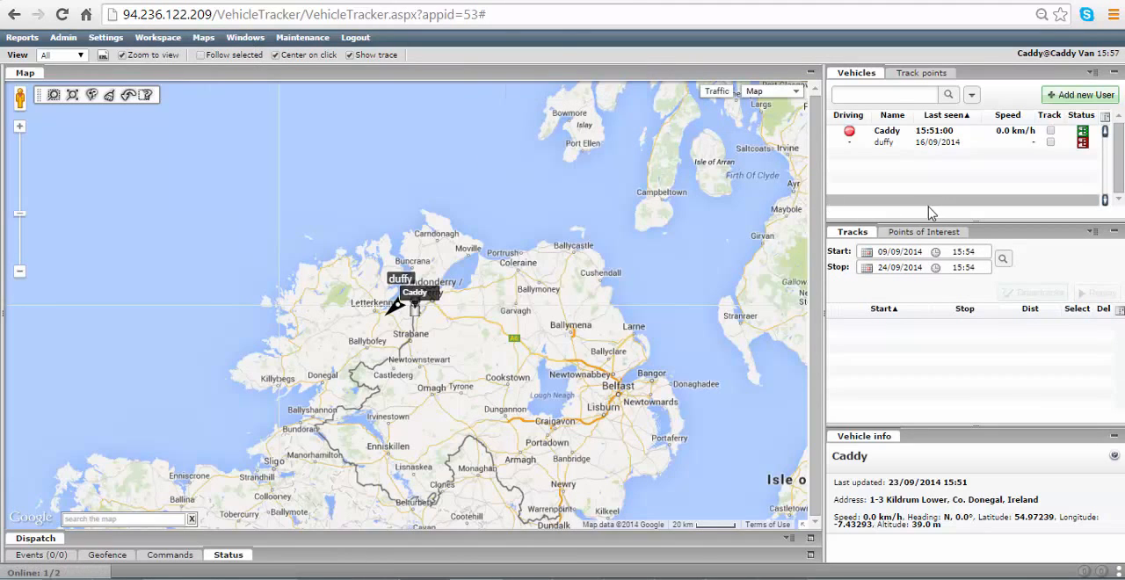
click(909, 234)
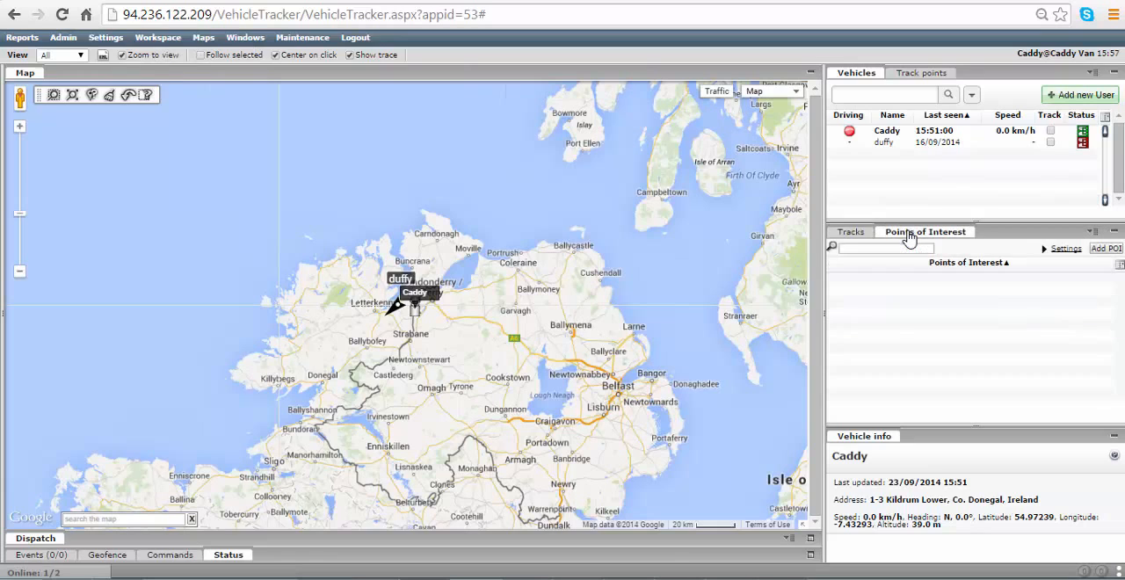
click(853, 234)
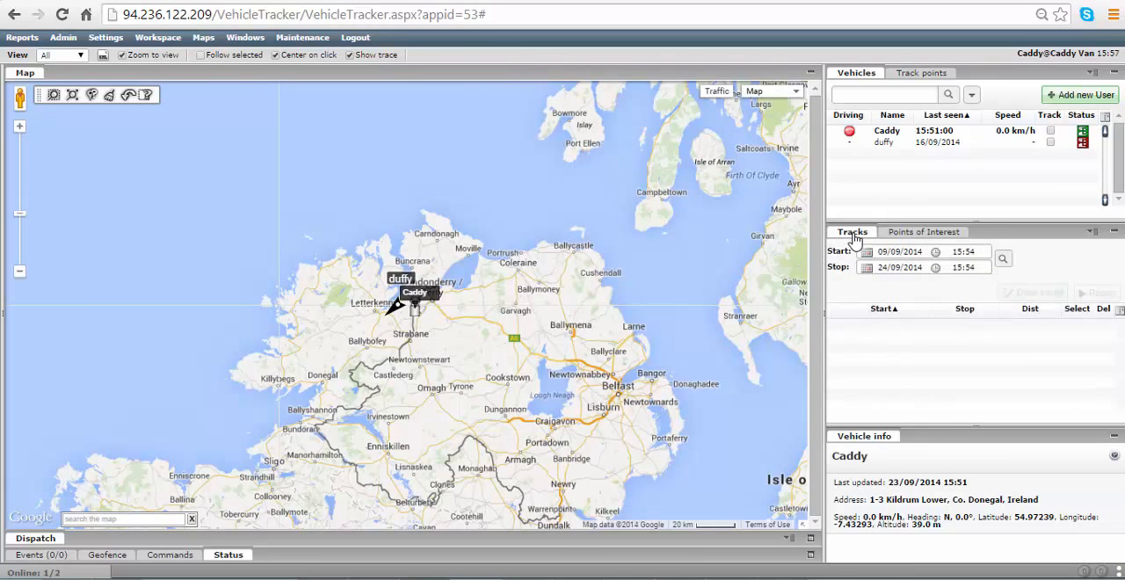
click(908, 236)
click(859, 234)
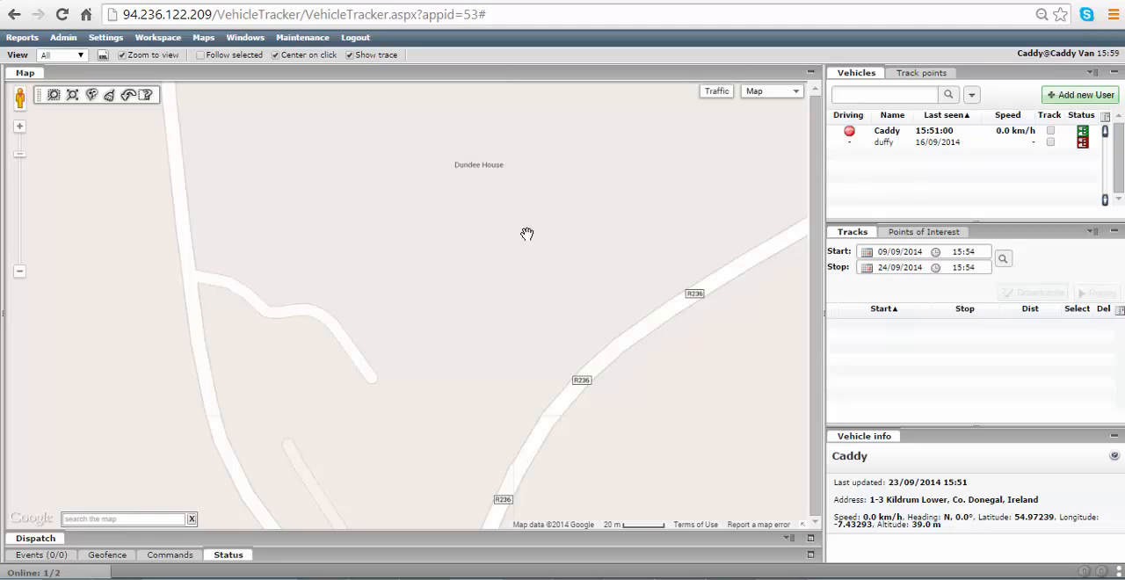
Show the map as satellite imagery and centre it on the blue-roofed building beside the R236.
click(755, 92)
click(756, 123)
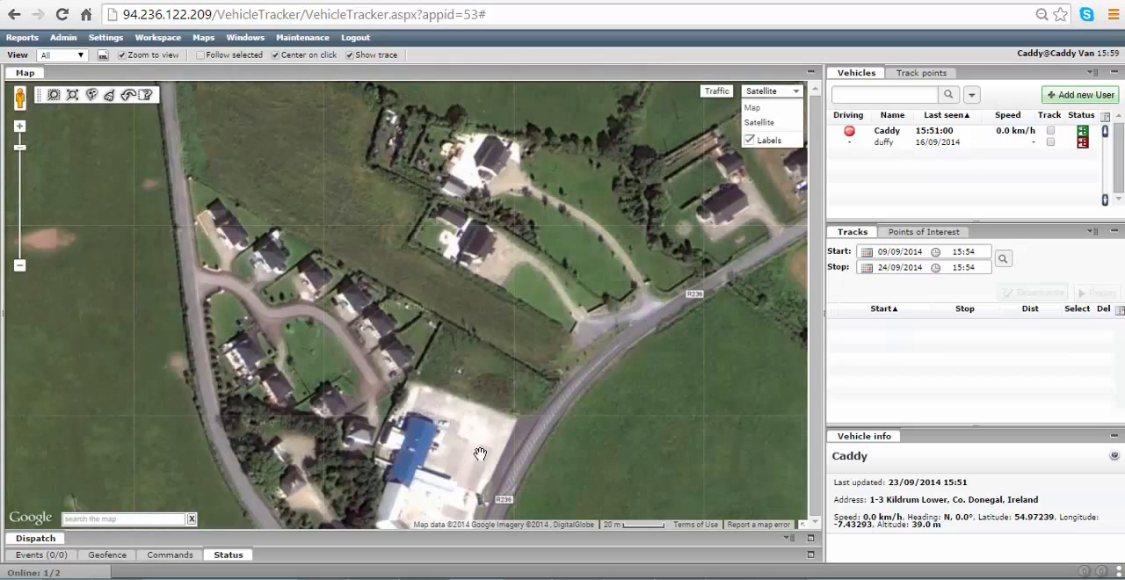
drag(481, 454, 504, 313)
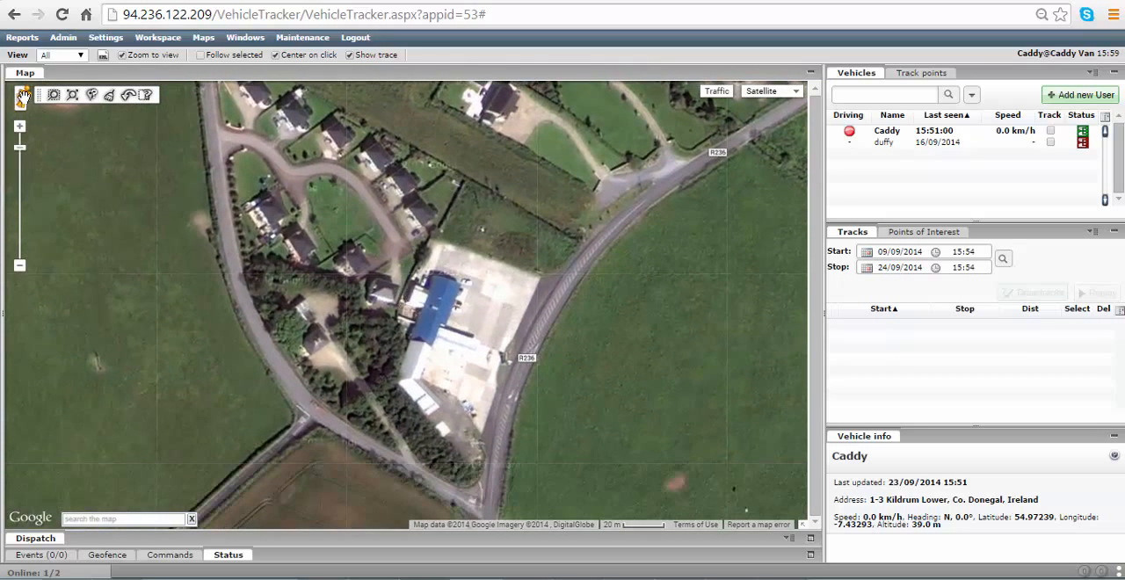
Inspect the premises beside the R236 in Street View and return to the satellite map.
drag(21, 99, 529, 311)
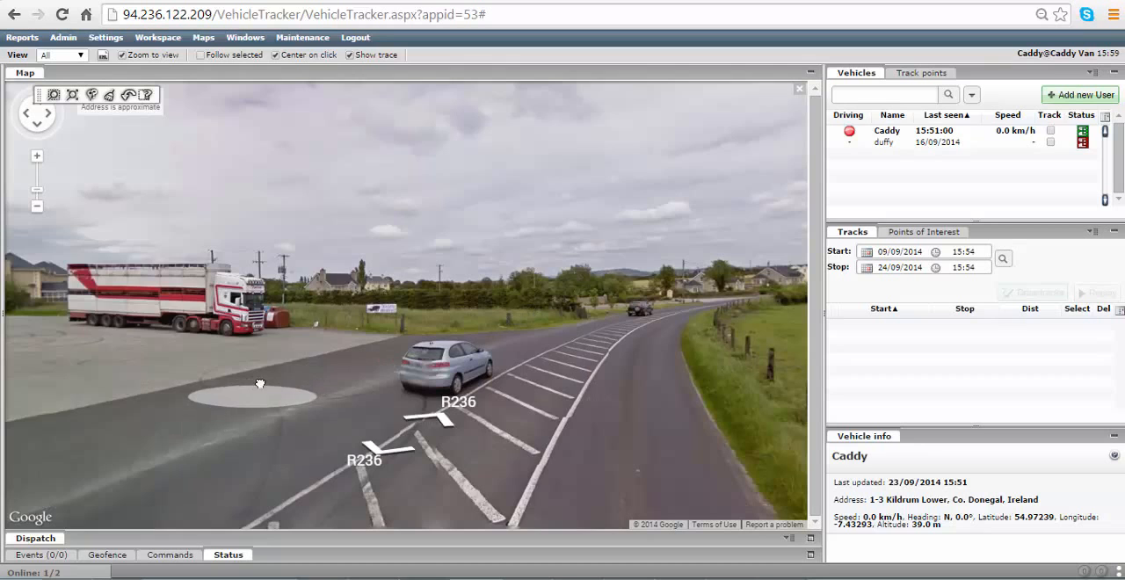
drag(259, 385, 643, 383)
click(370, 346)
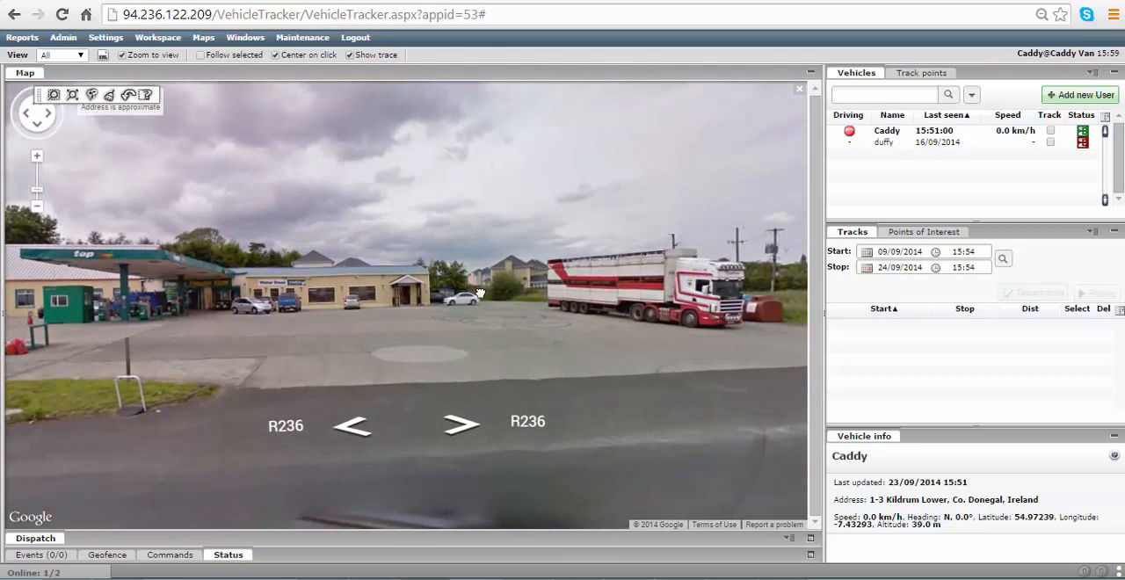
click(796, 95)
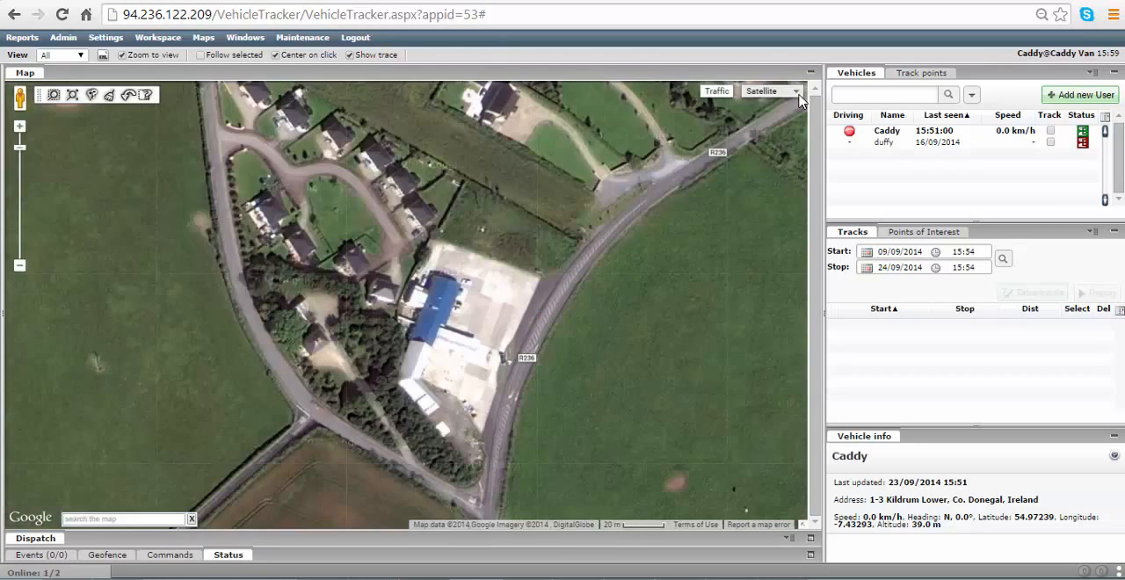
Start a new point of interest beside the blue-roofed building and name it Waterfront Diner.
right_click(468, 308)
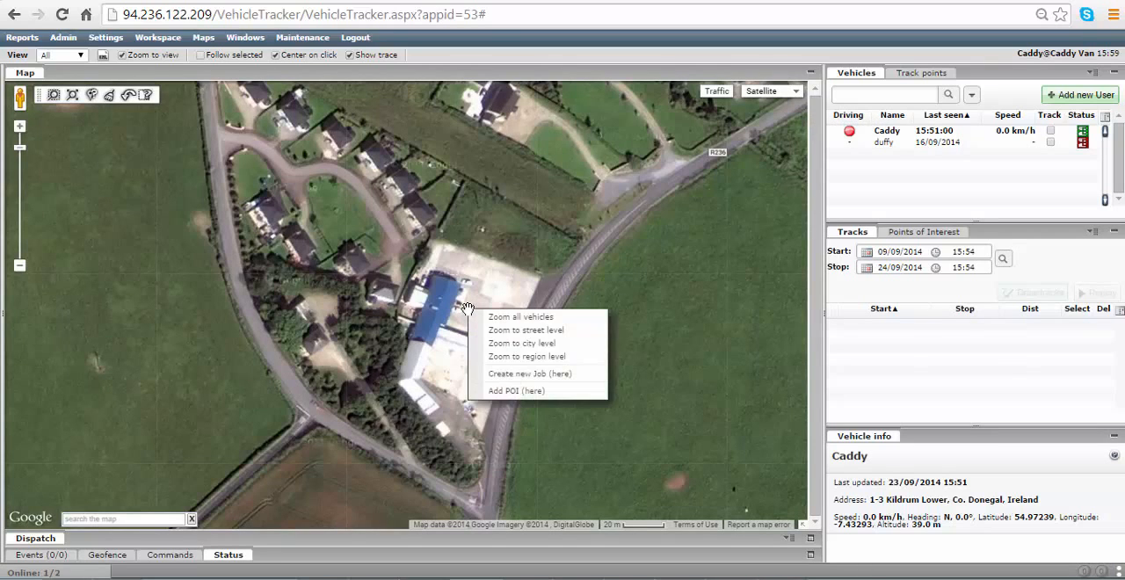
click(519, 391)
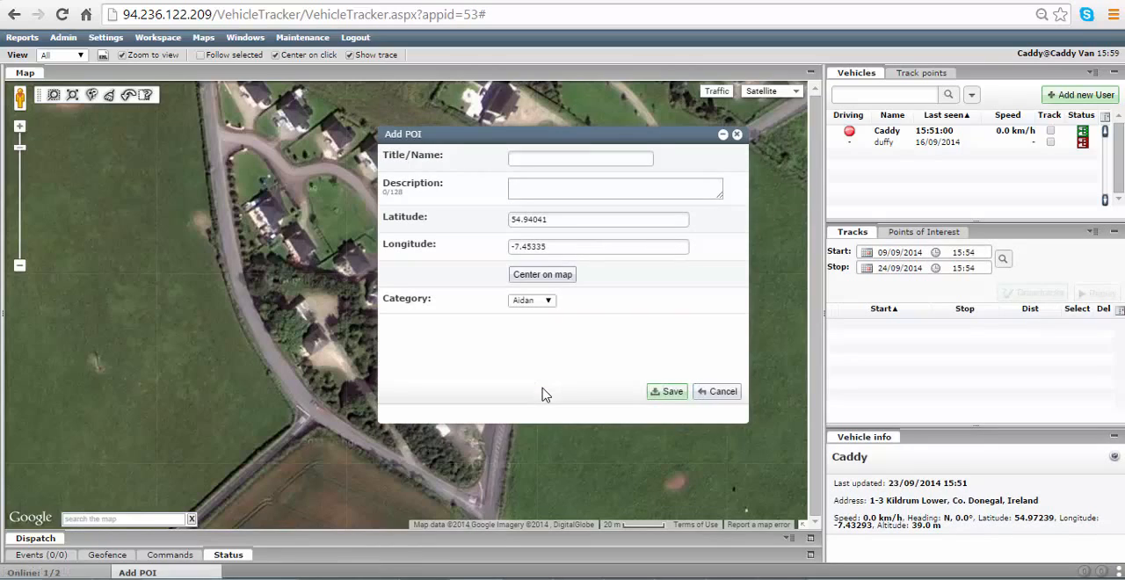
click(529, 159)
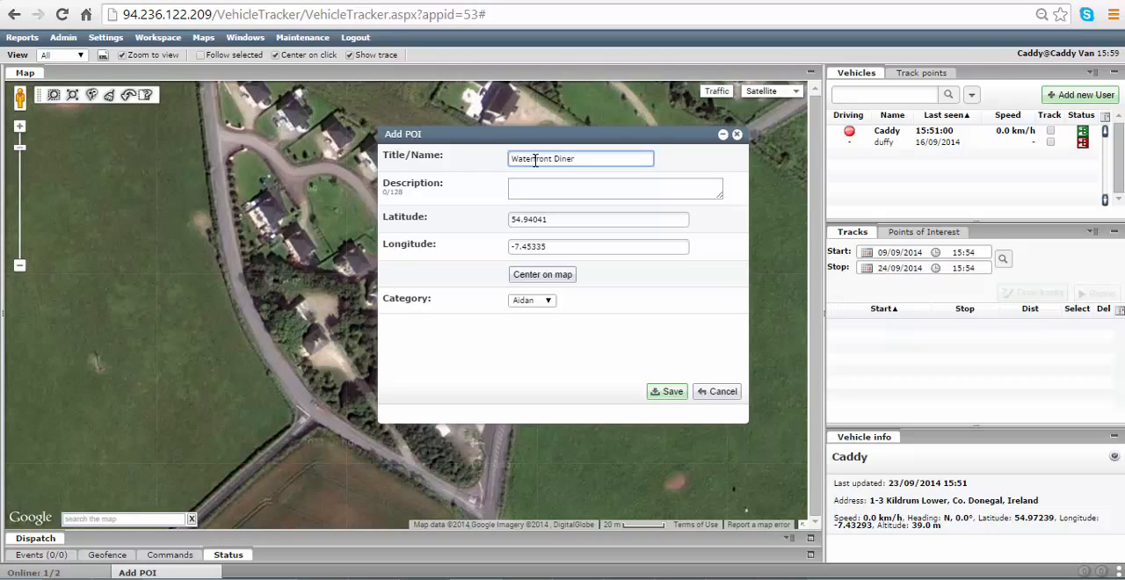
click(527, 186)
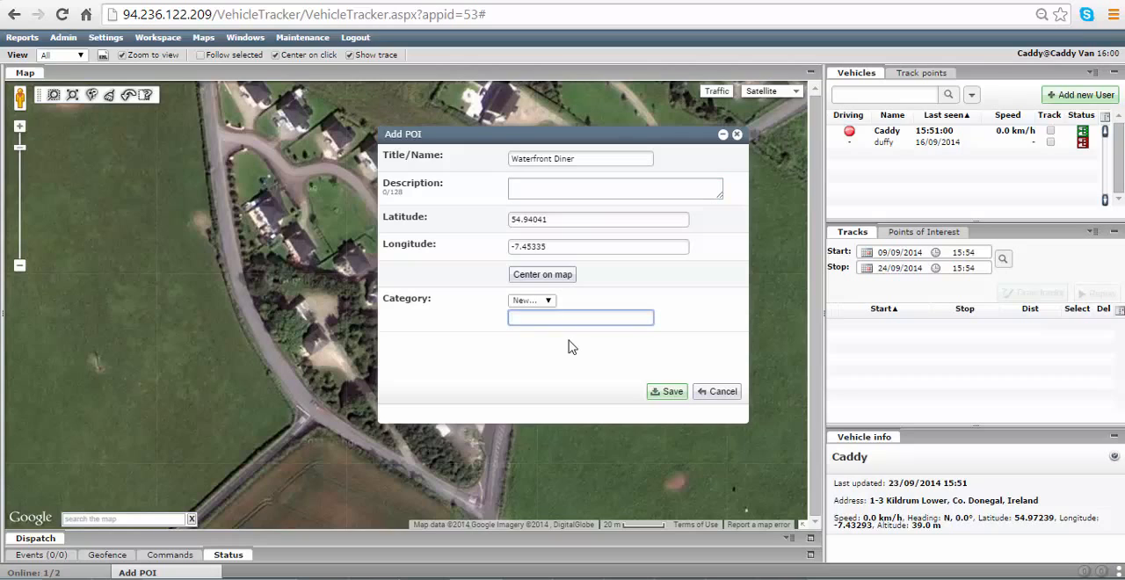
Assign the point of interest to a new category named Customers and save it.
click(532, 300)
click(531, 331)
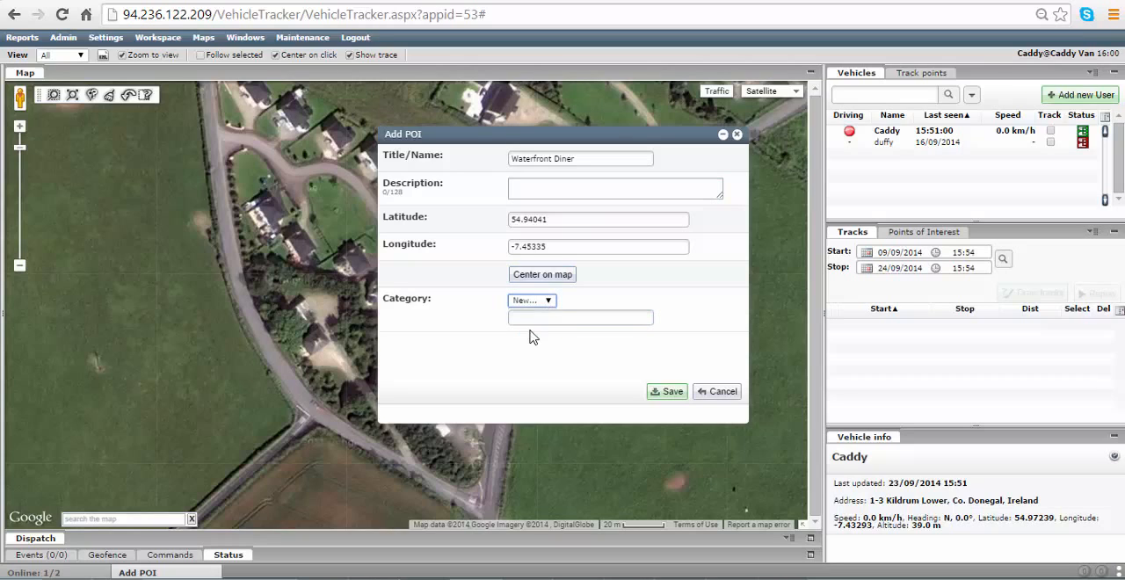
right_click(527, 318)
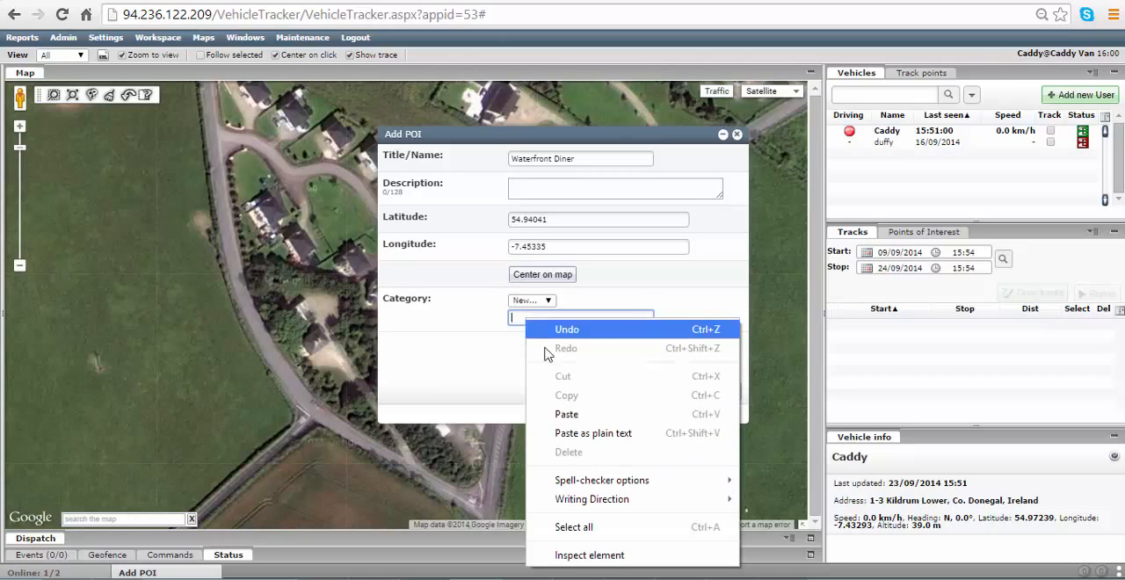
click(570, 416)
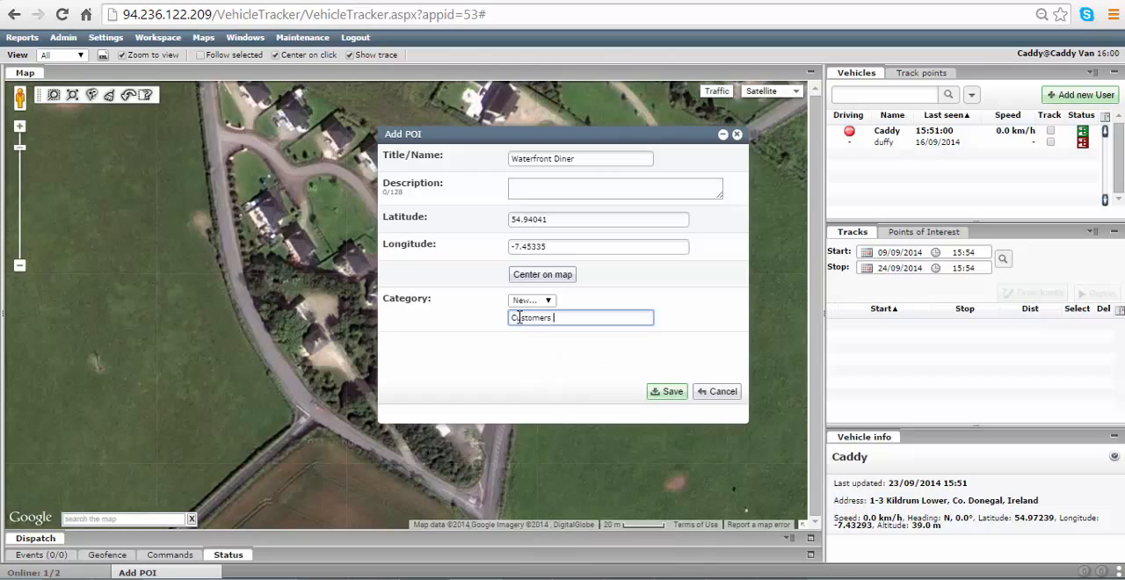
click(664, 400)
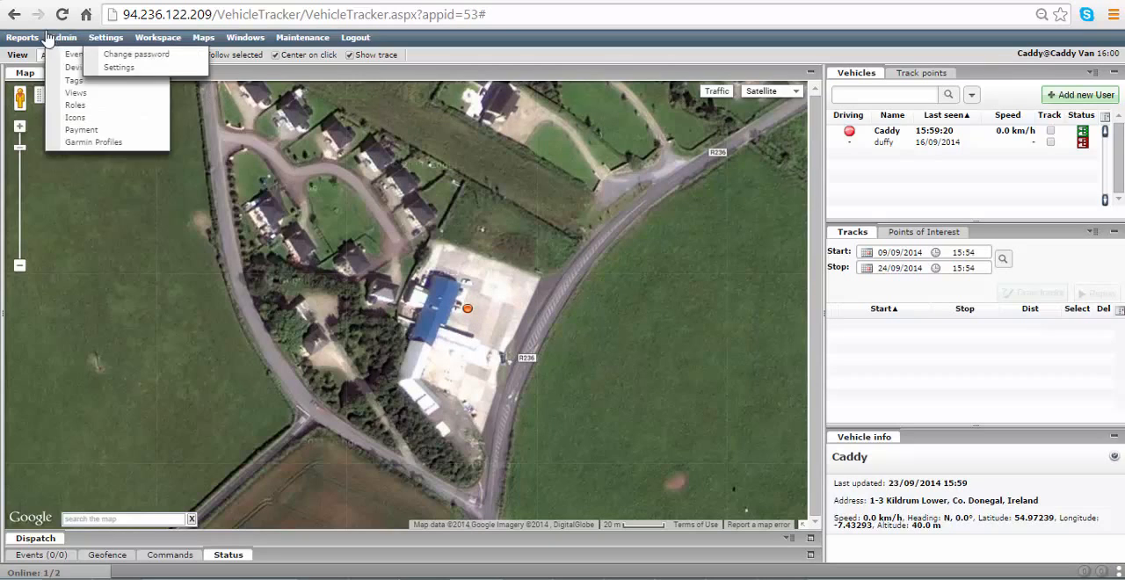
Generate a daily Trip & Idle (Detailed) report in HTML for 23/09/2014 using the Show on map tag.
mouse_move(23, 39)
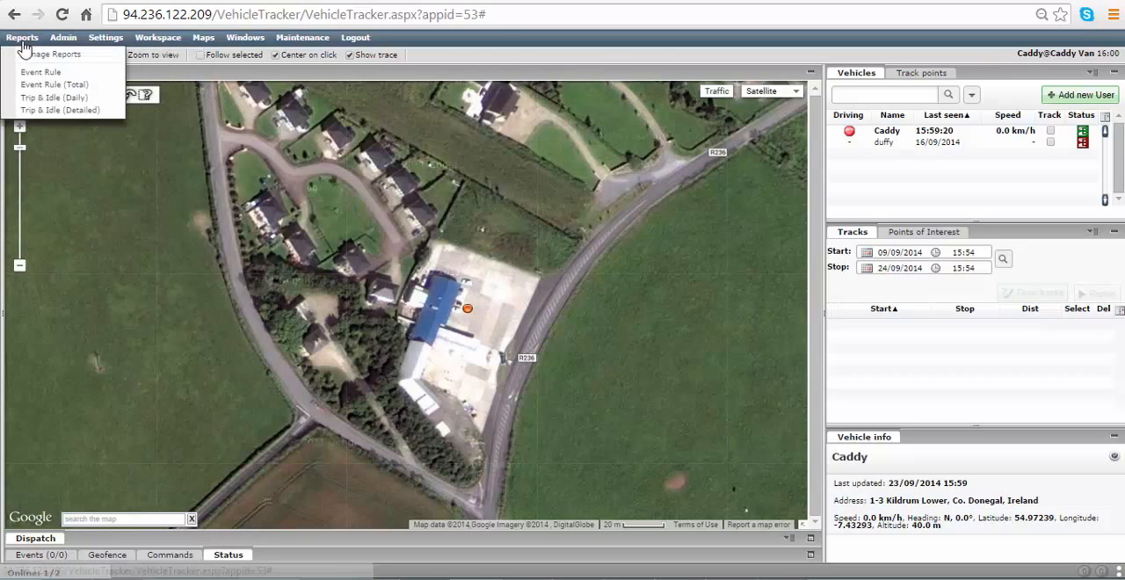
click(37, 109)
click(151, 55)
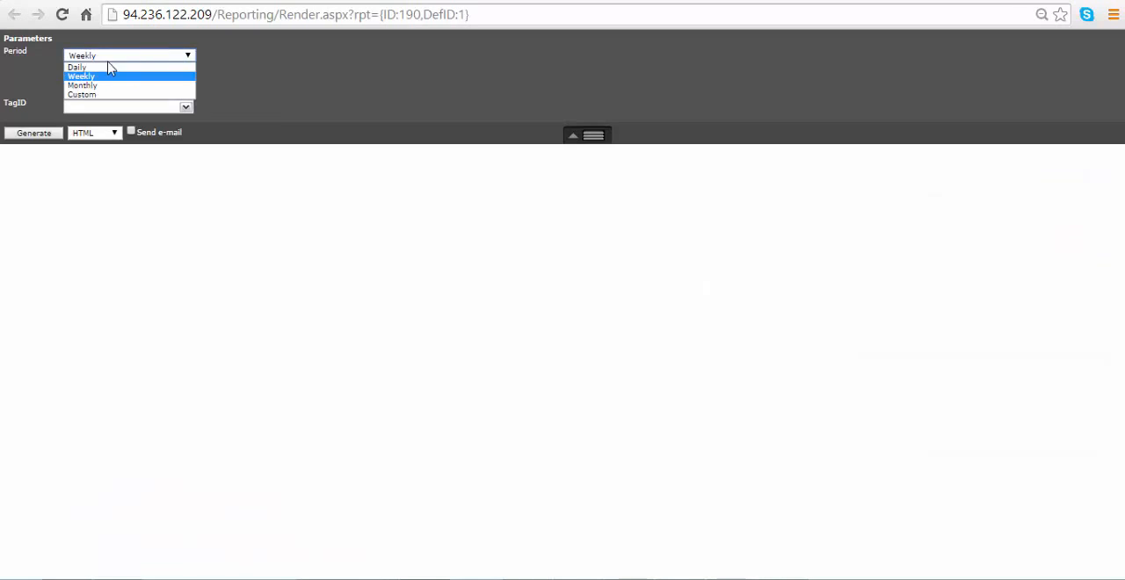
click(109, 67)
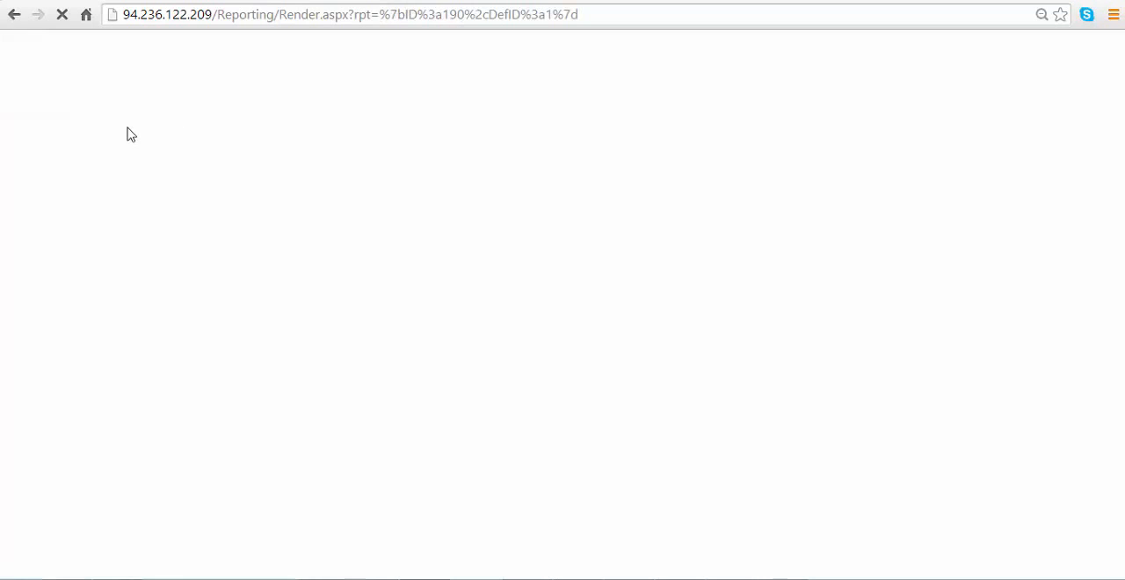
click(186, 108)
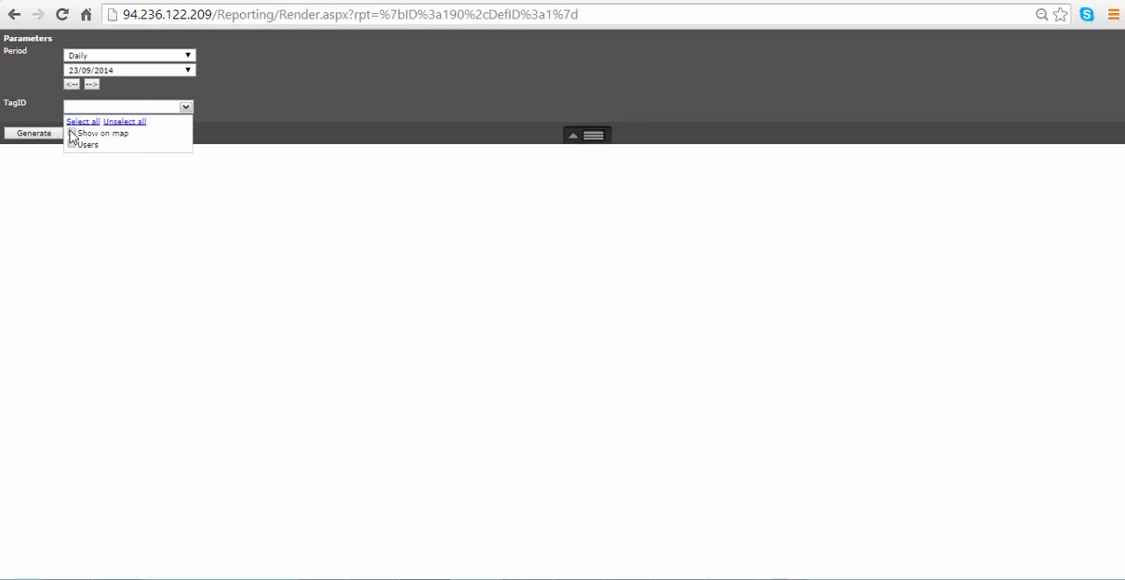
click(72, 135)
click(46, 134)
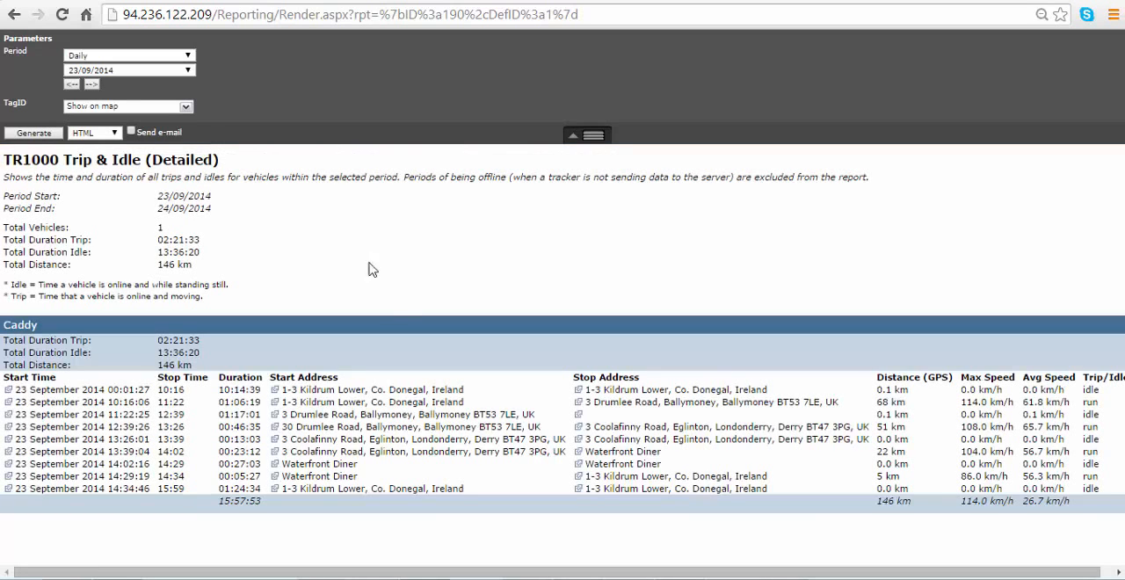
Show the stop address of the trip ending at 13:26 on the map and start a new point of interest there.
click(340, 430)
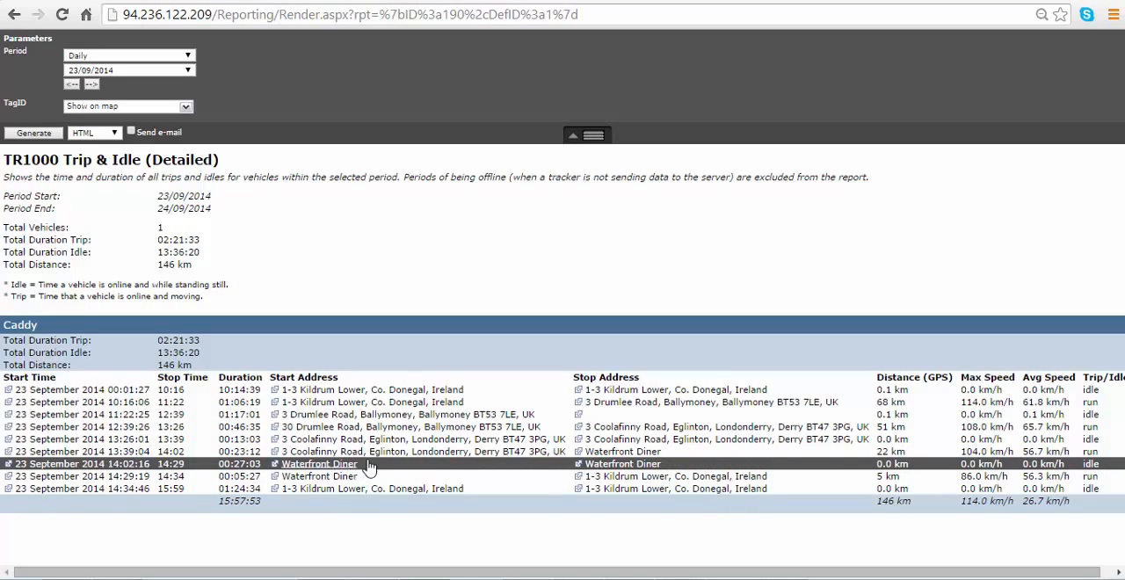
click(608, 428)
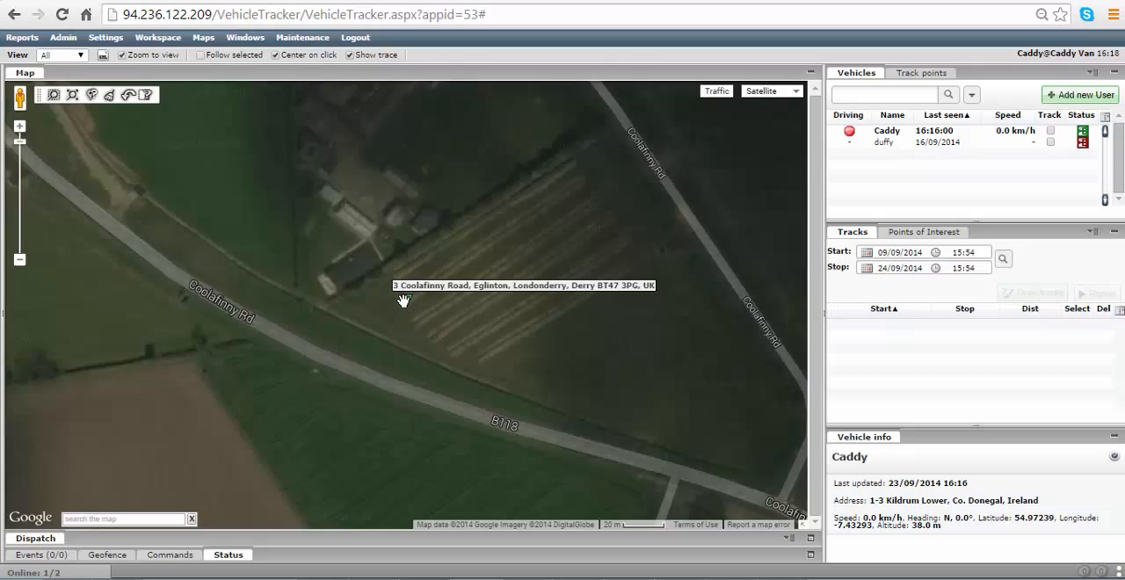
right_click(408, 299)
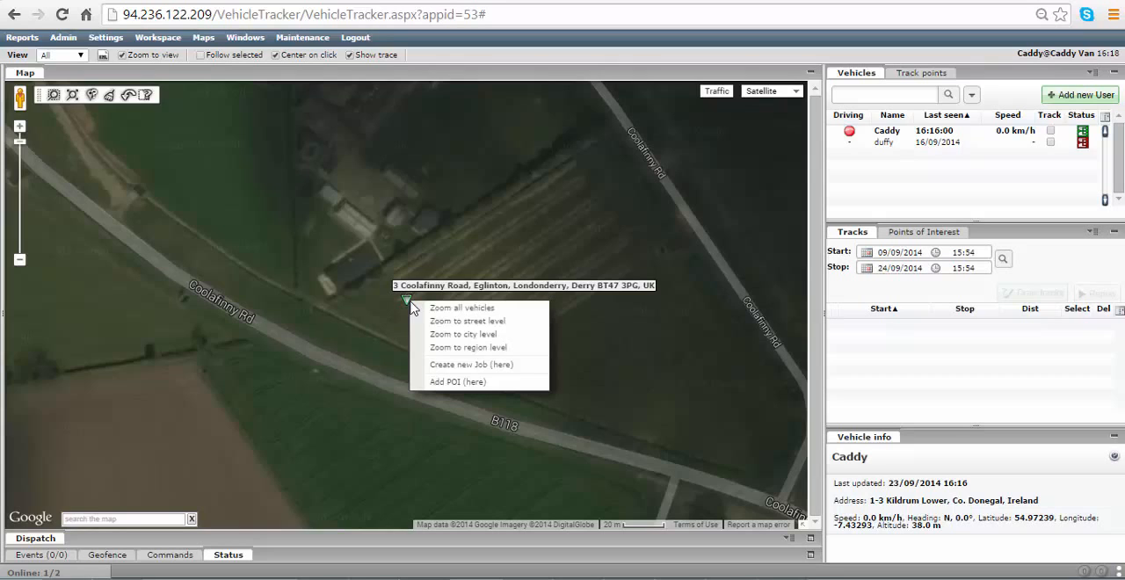
click(446, 382)
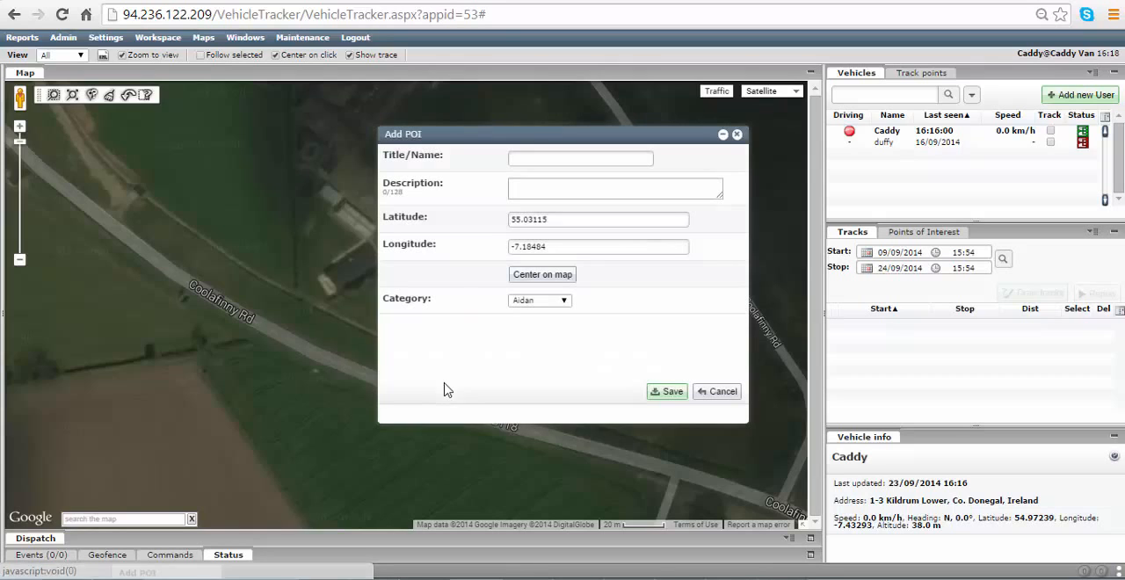
Name the new point of interest Jobsite1, assign it to the Jobs category and save it.
click(535, 161)
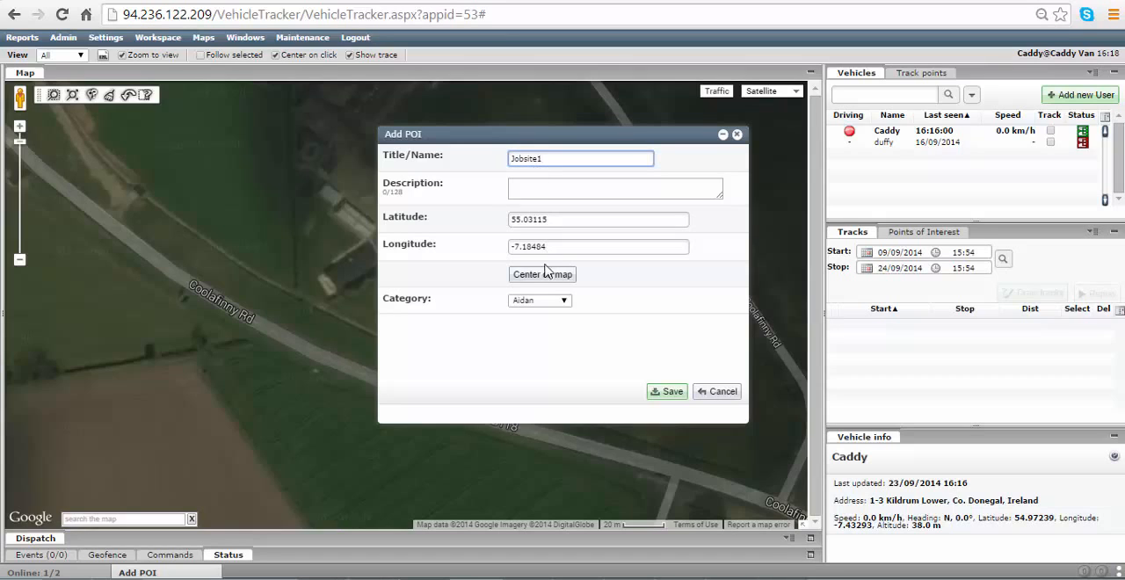
click(531, 302)
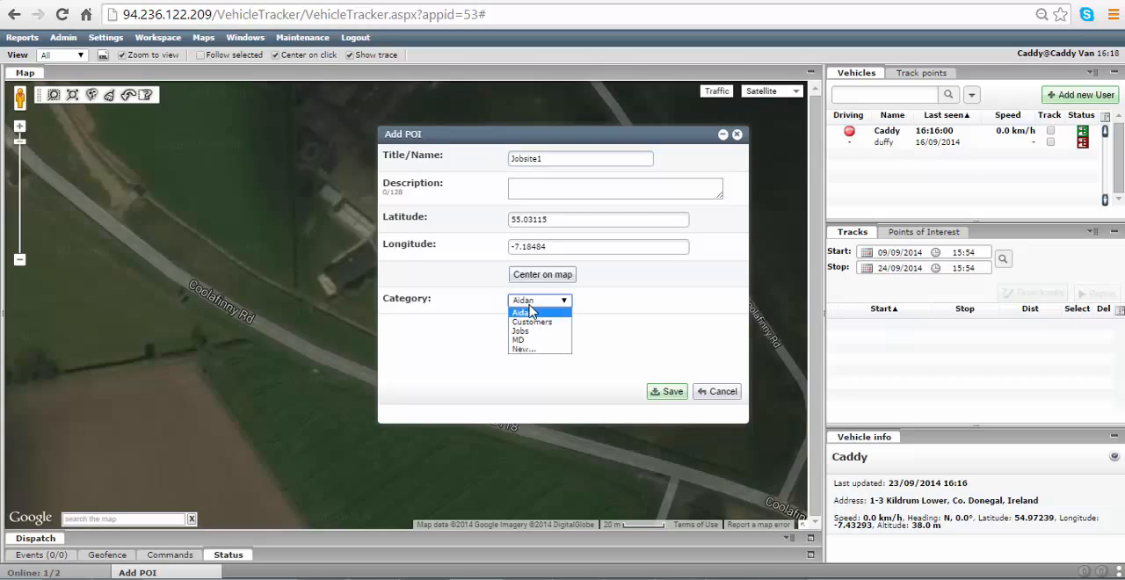
click(521, 332)
click(668, 391)
Run the daily Trip & Idle (Detailed) report for 23/09/2014 again and review its start and stop locations.
click(13, 38)
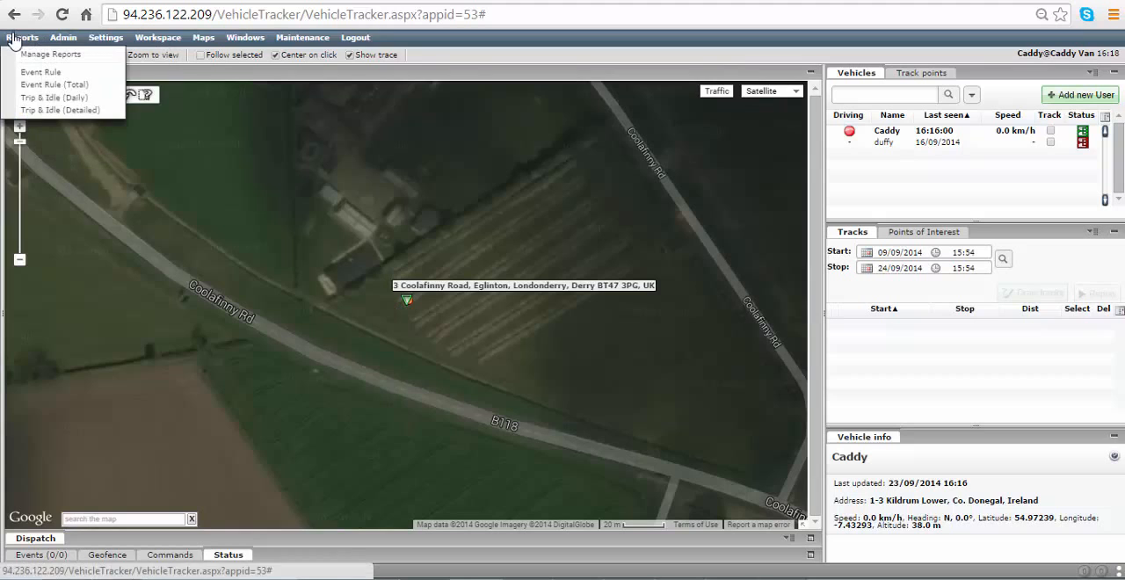
click(26, 110)
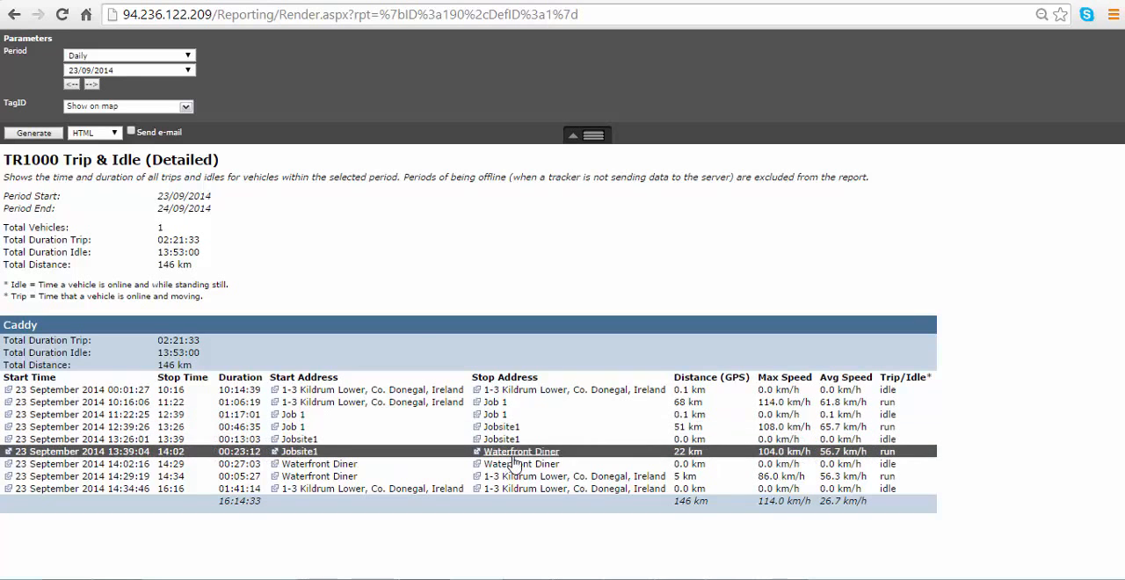
click(530, 476)
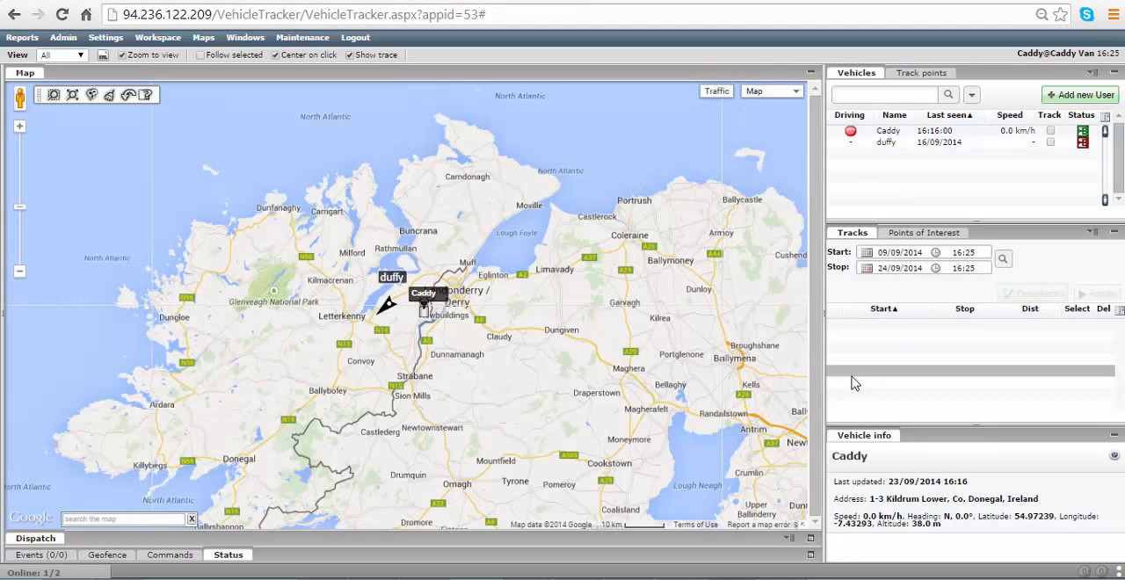
Set the Customers and Jobs categories of points of interest to show automatically on the map.
click(915, 237)
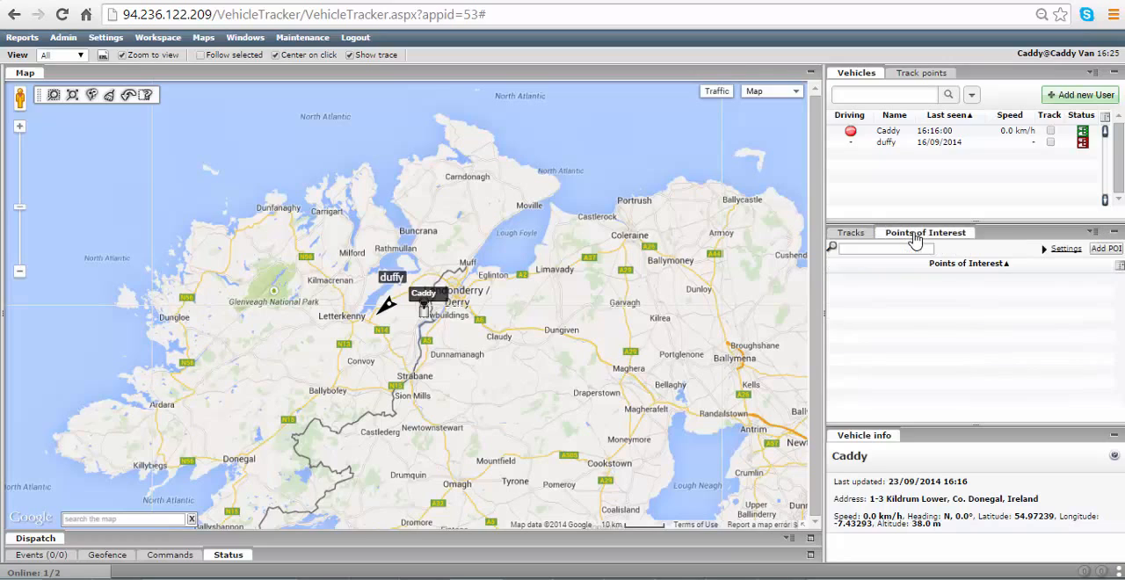
click(1062, 251)
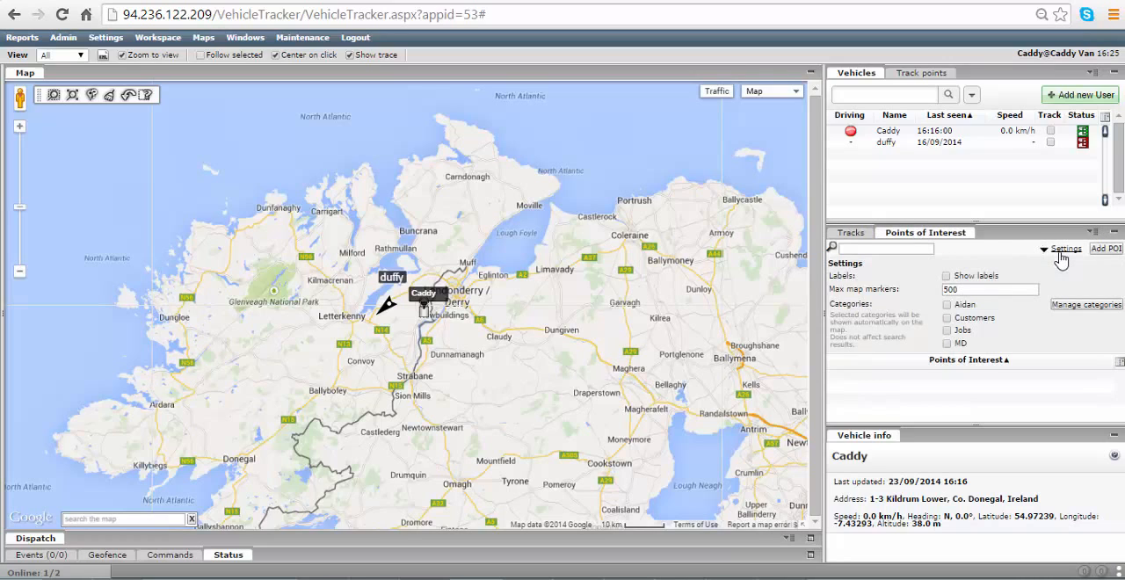
click(947, 319)
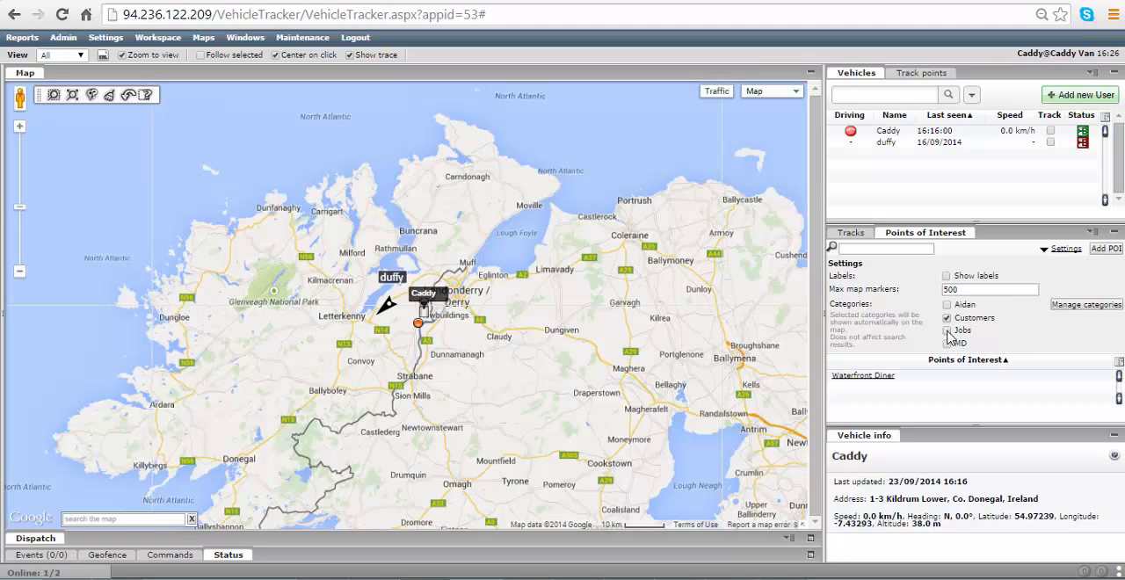
click(948, 331)
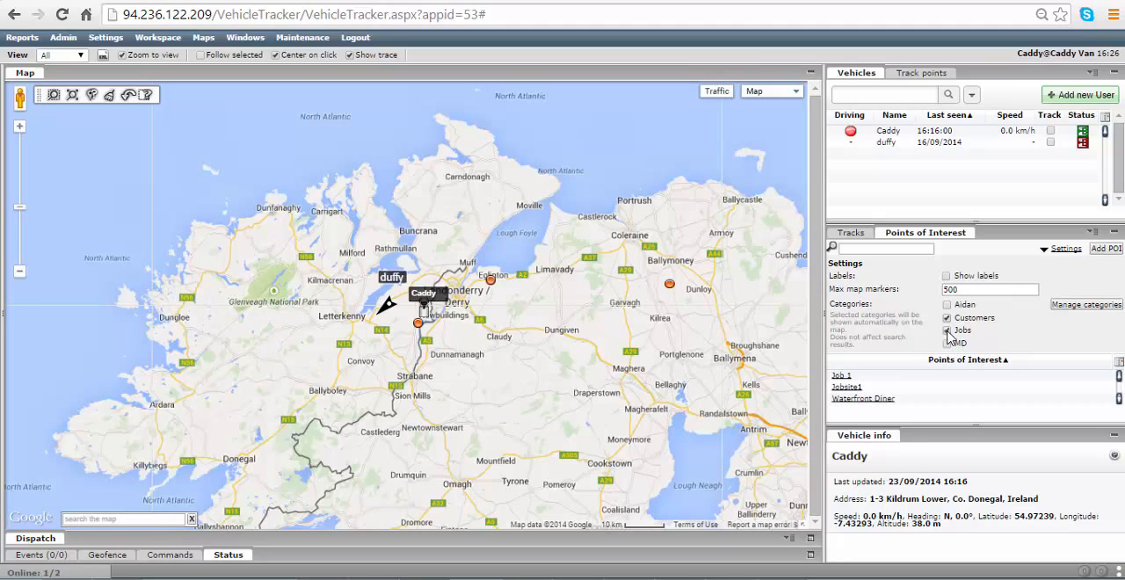
Edit the Customers category of points of interest with minimum zoom 1 - Global and the pink icon, save it and close the category list.
click(157, 37)
click(163, 178)
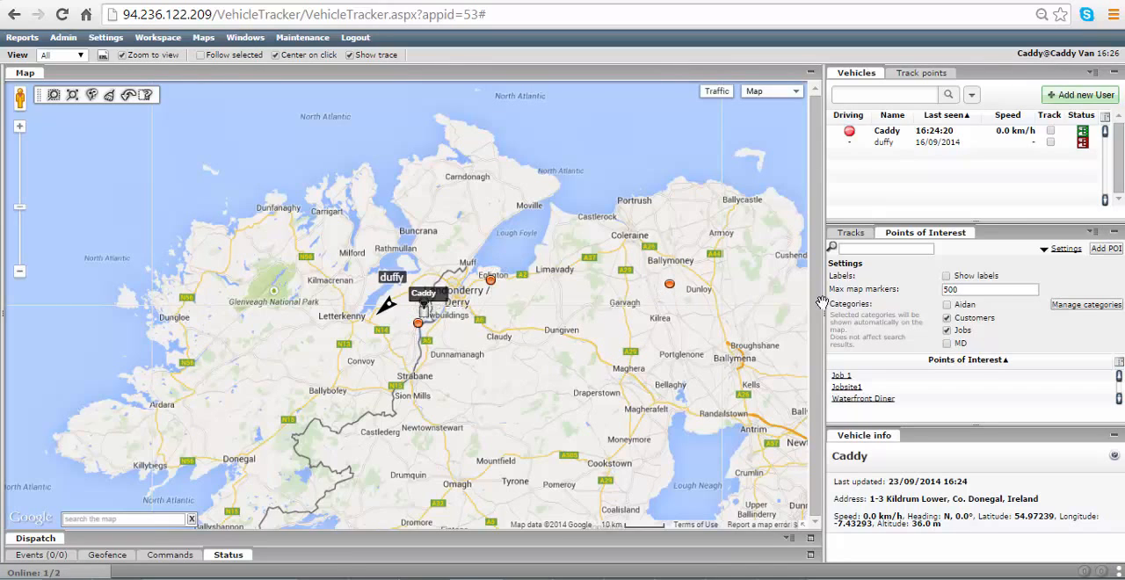
click(1087, 304)
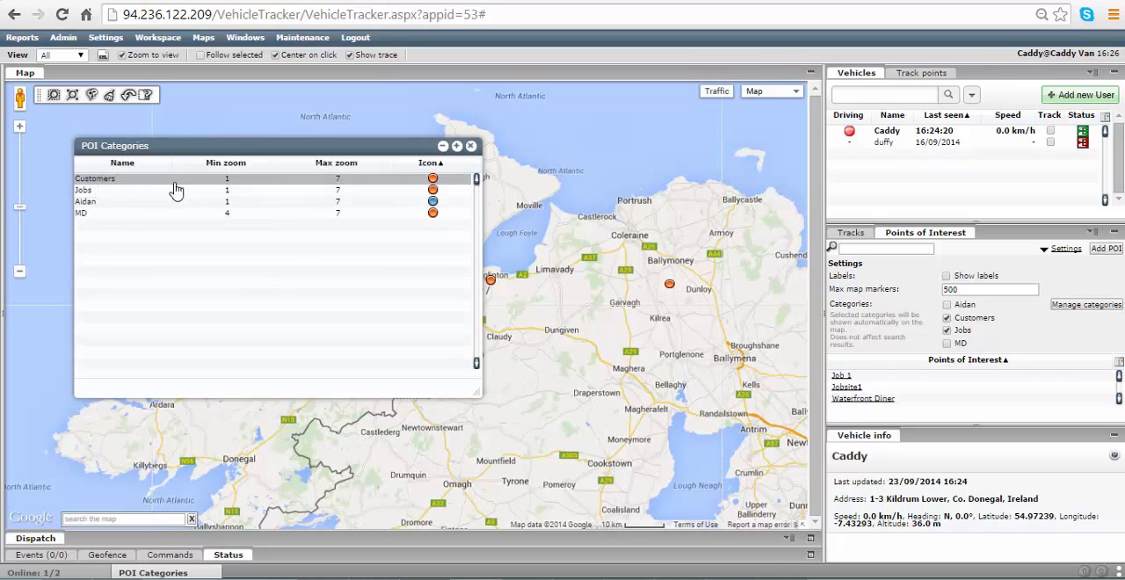
double_click(92, 182)
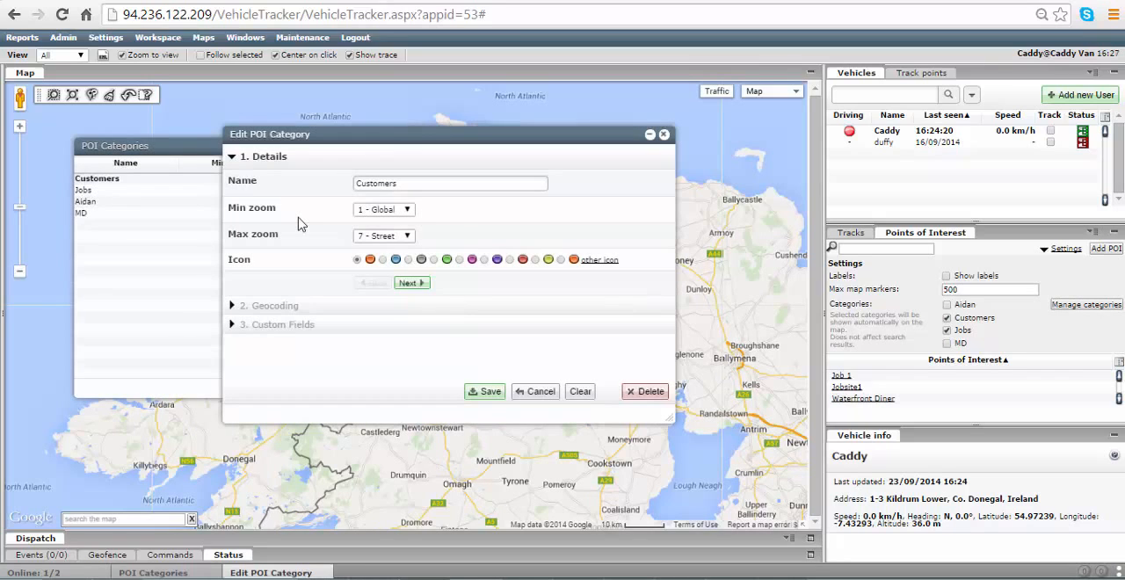
click(384, 210)
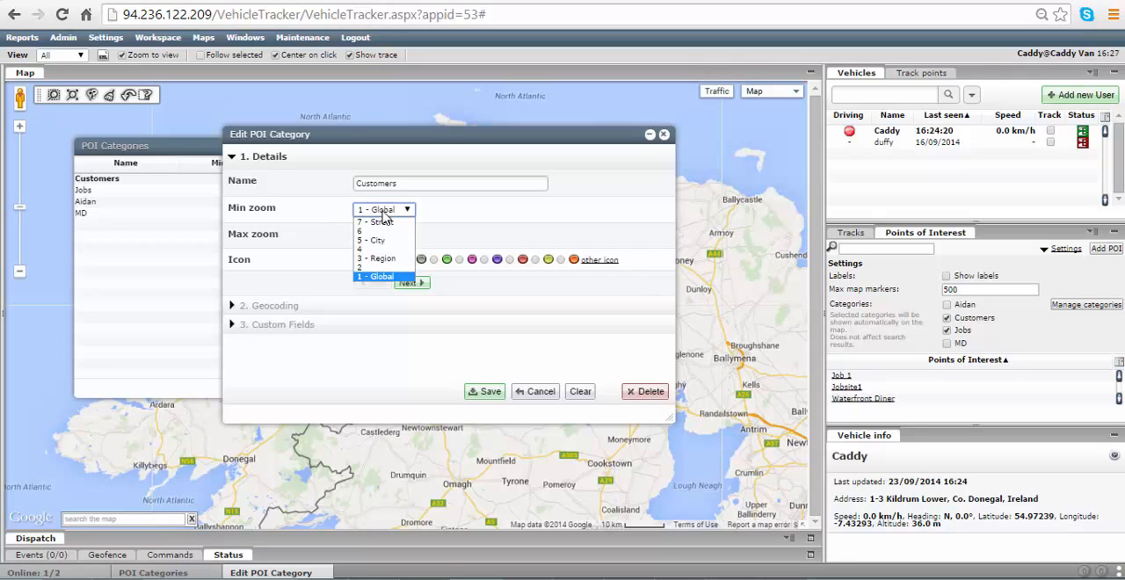
click(395, 278)
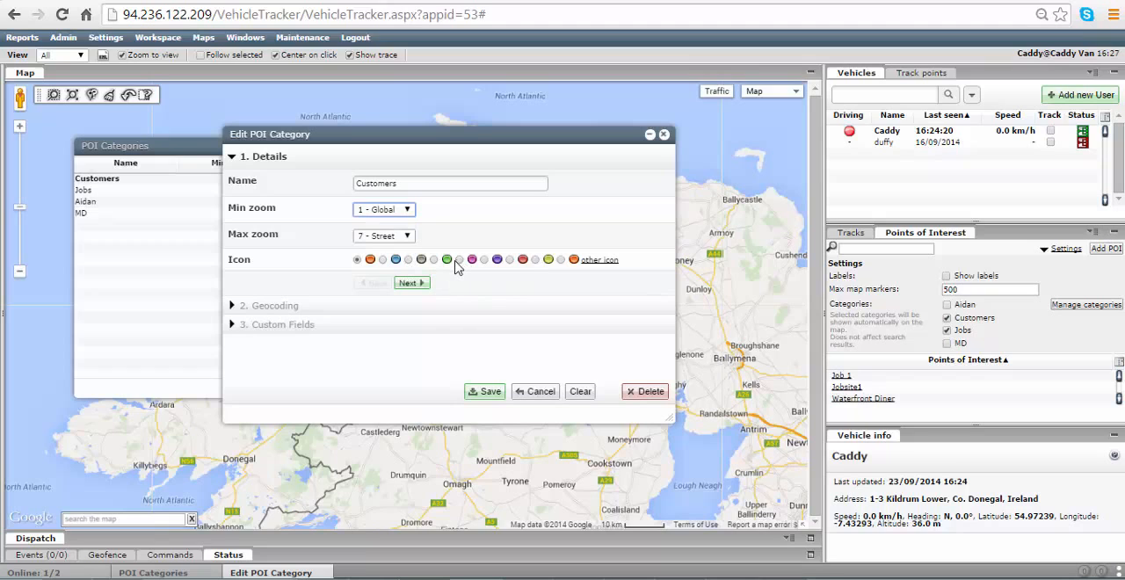
click(457, 260)
click(480, 392)
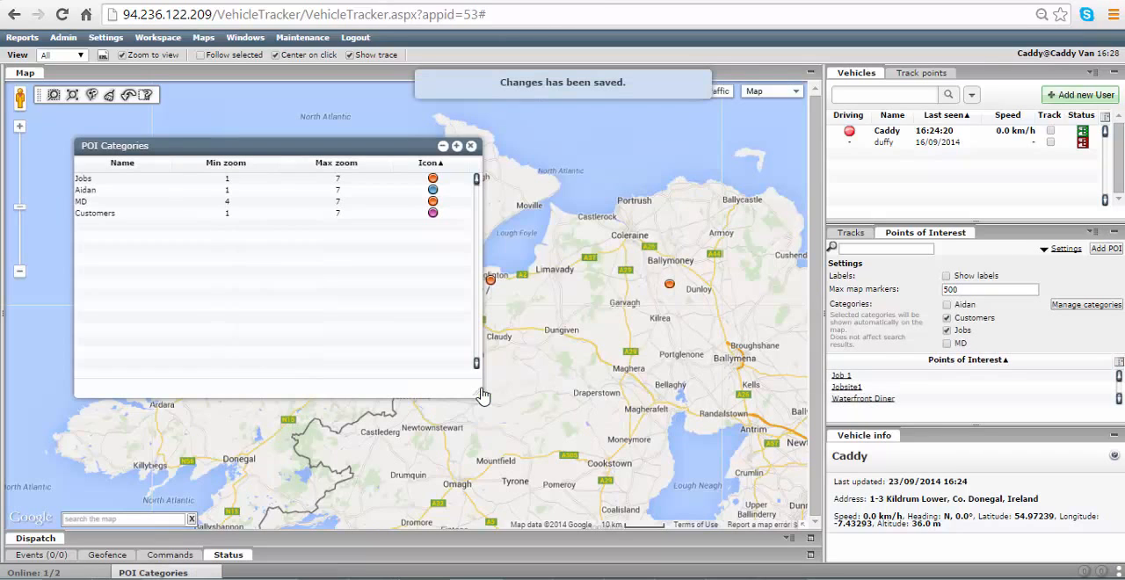
click(470, 148)
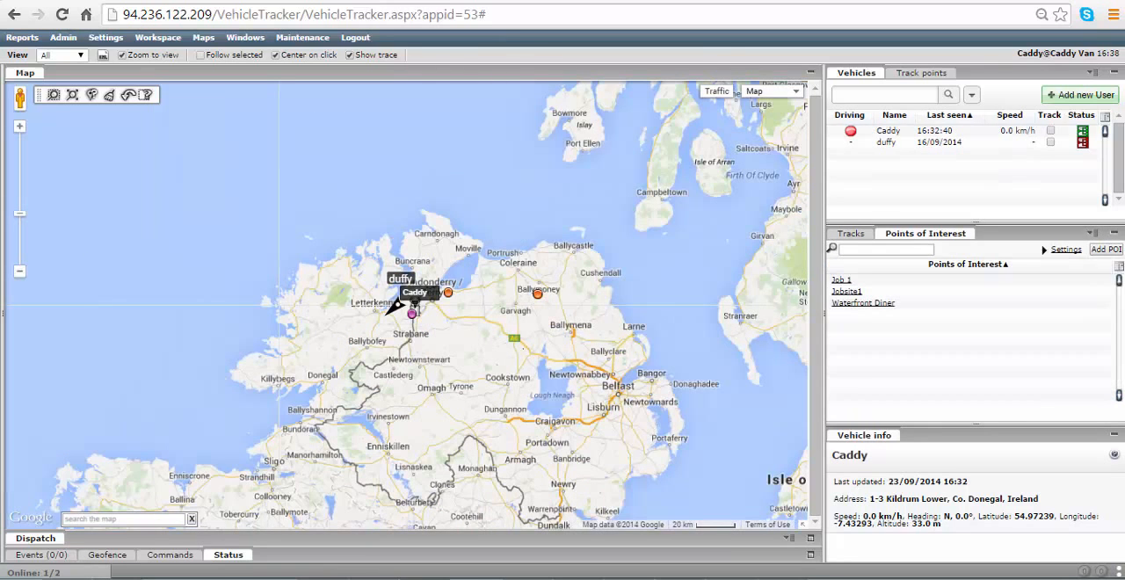
Search the points of interest for "jobsite" and show Jobsite1 on the map.
click(851, 249)
text(Jobsite)
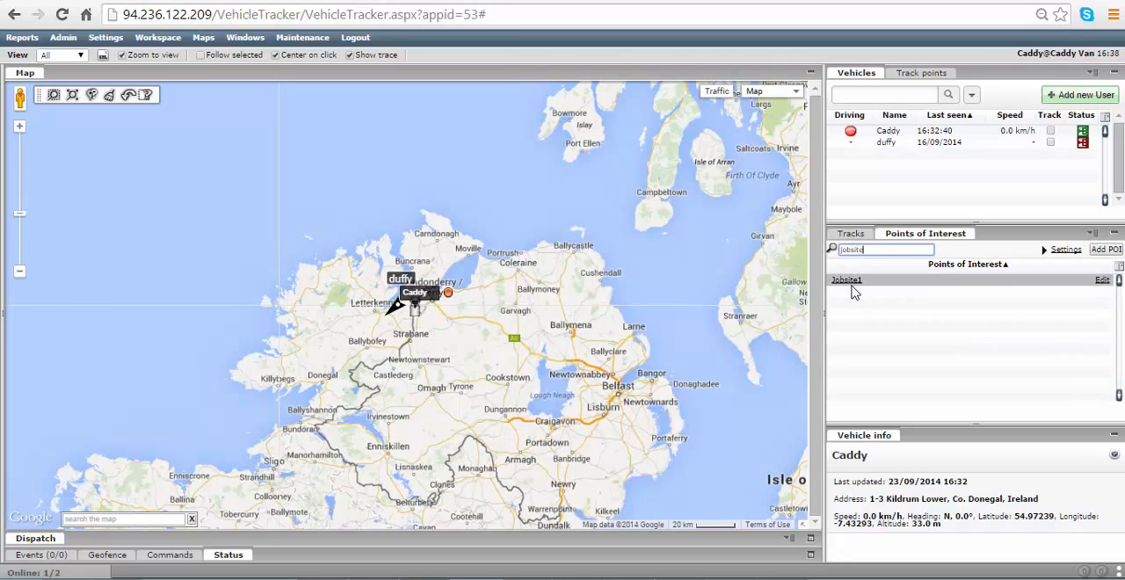
click(847, 279)
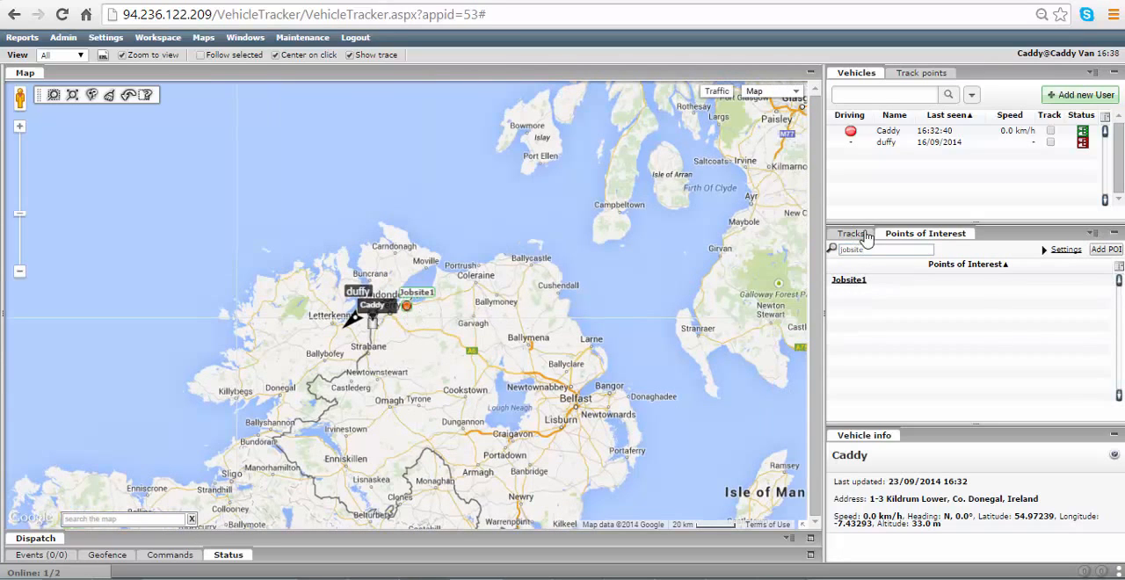